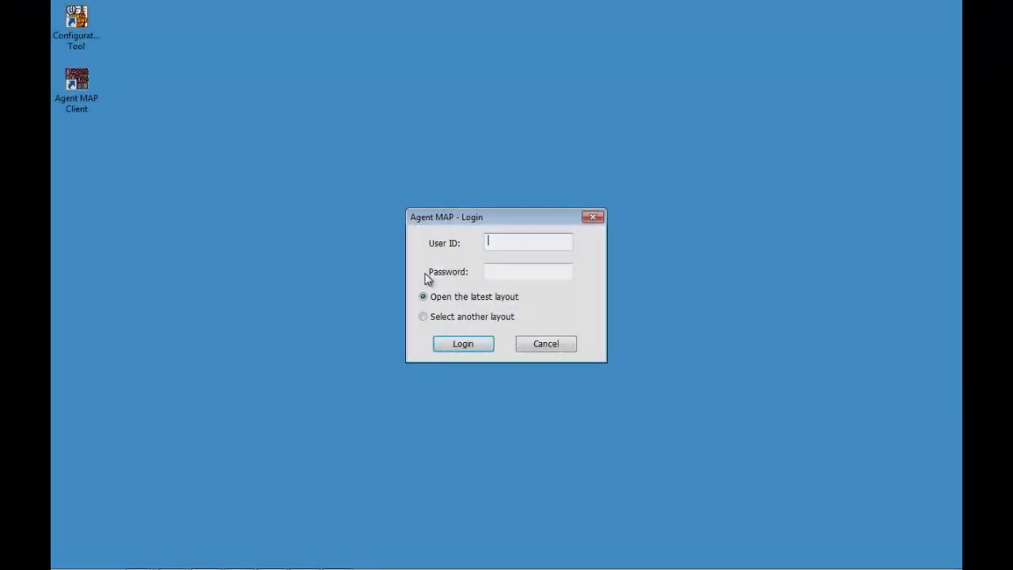
Step: Log in with the administrator user ID and password, opening the latest layout
text(DMIN)
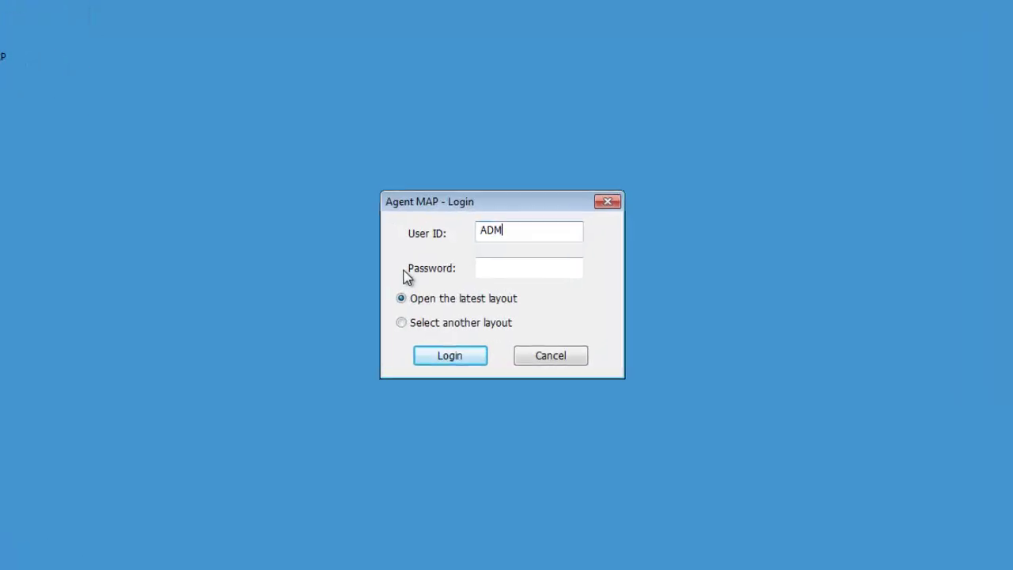
key(Tab)
text(•••••)
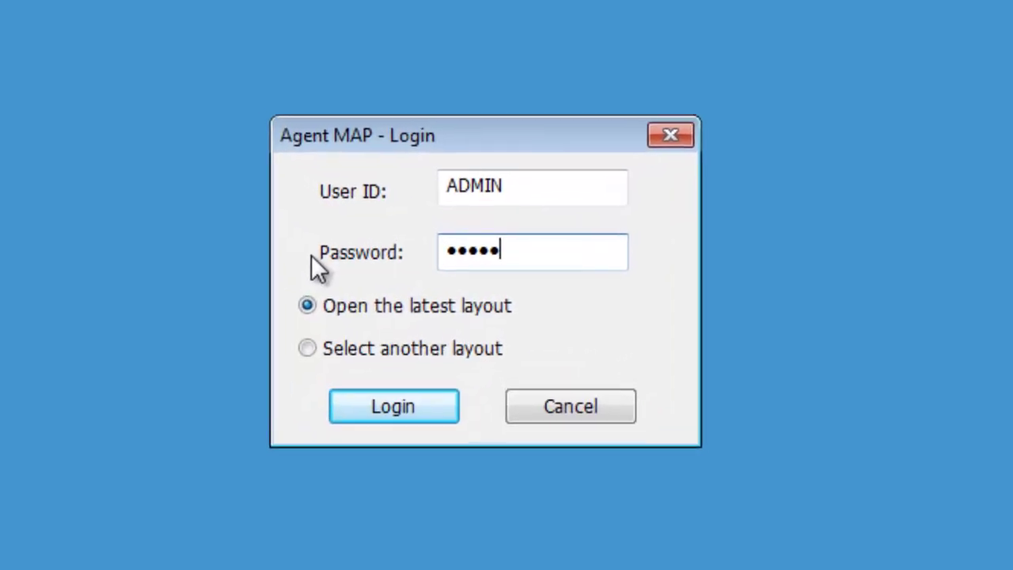
key(Return)
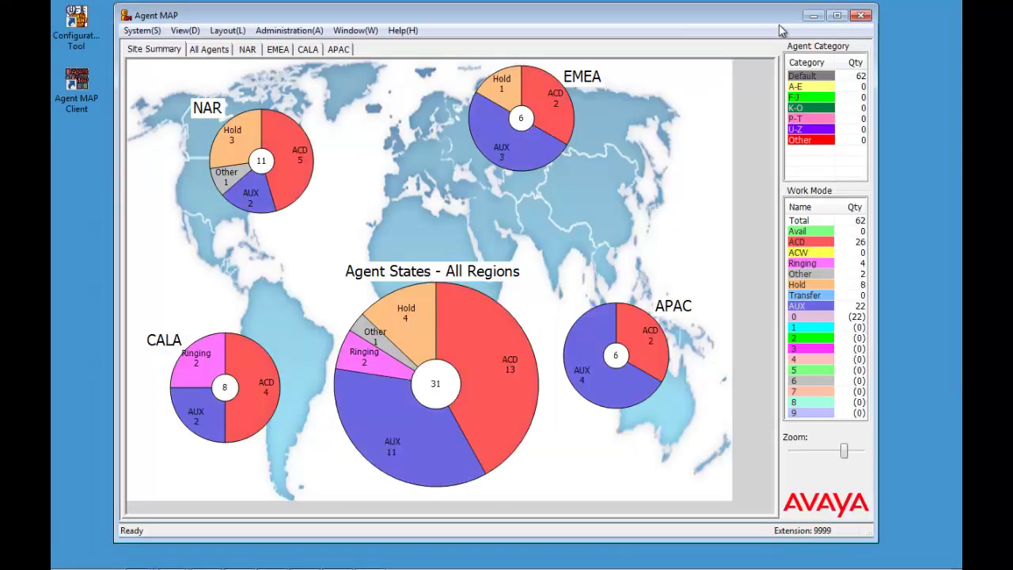
Step: Maximize the Agent MAP window and show the All Agents tile grid by region
click(831, 17)
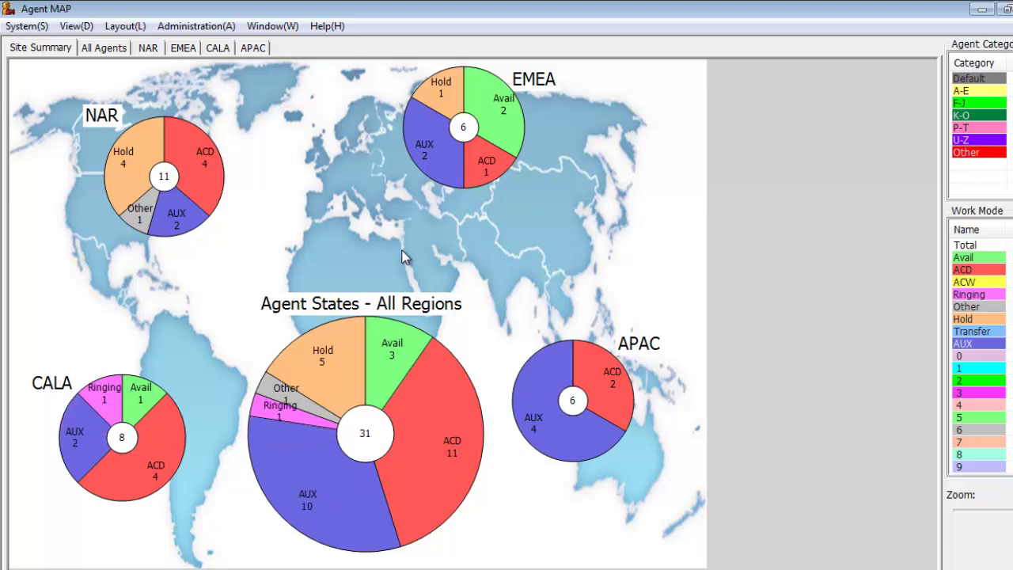
click(113, 49)
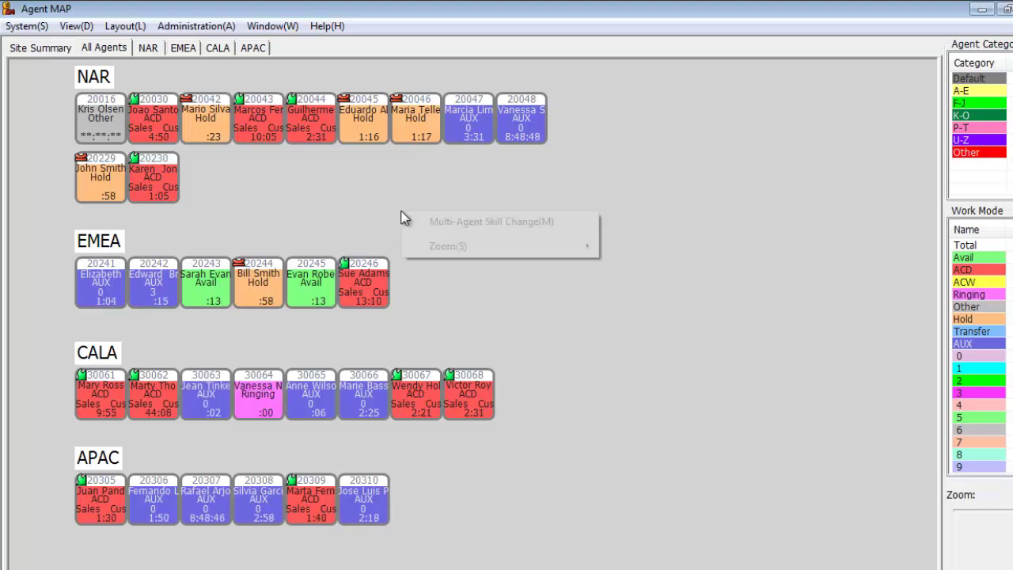
Step: Zoom the All Agents grid tiles to 125%
right_click(402, 211)
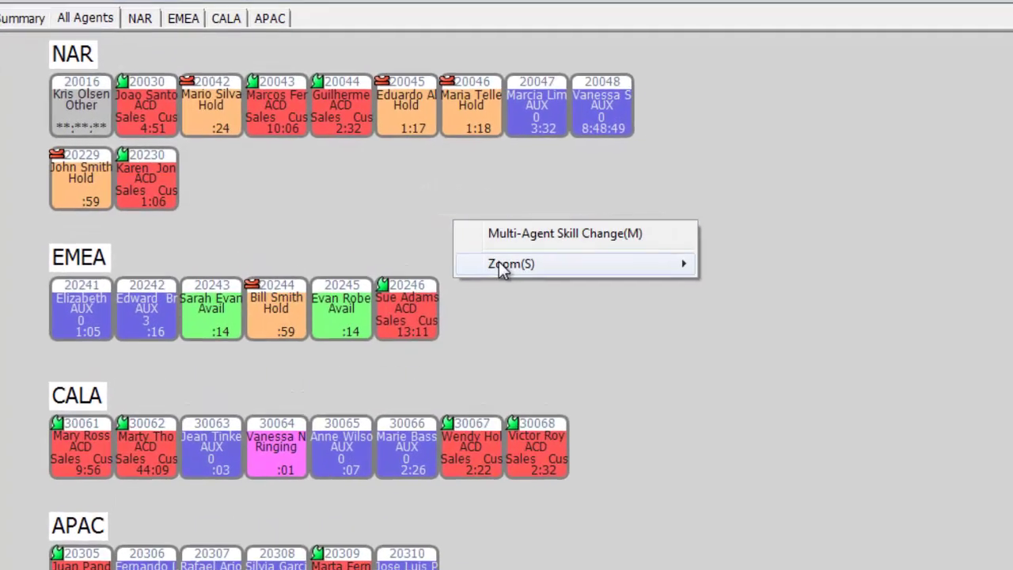
mouse_move(505, 270)
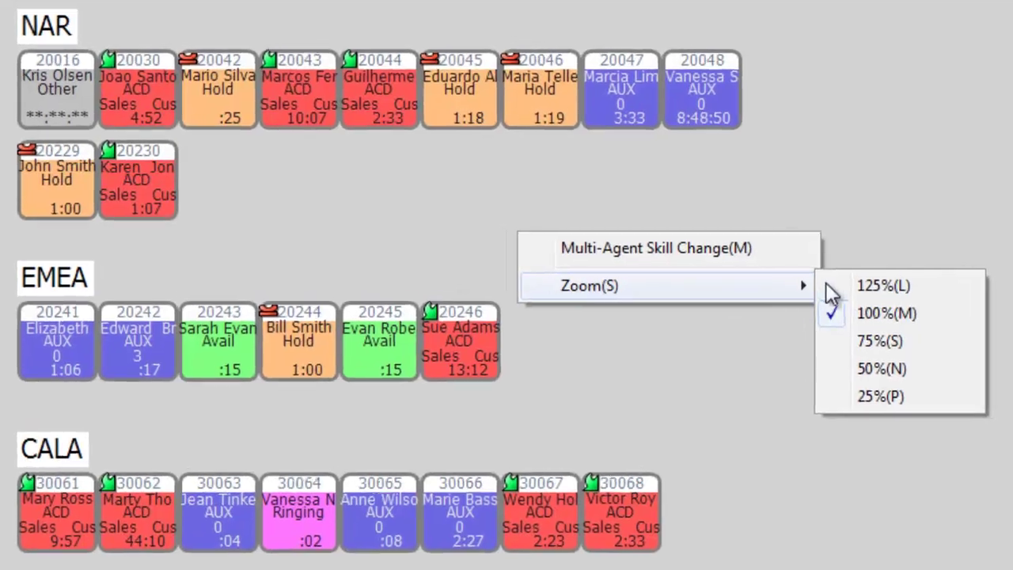
click(717, 265)
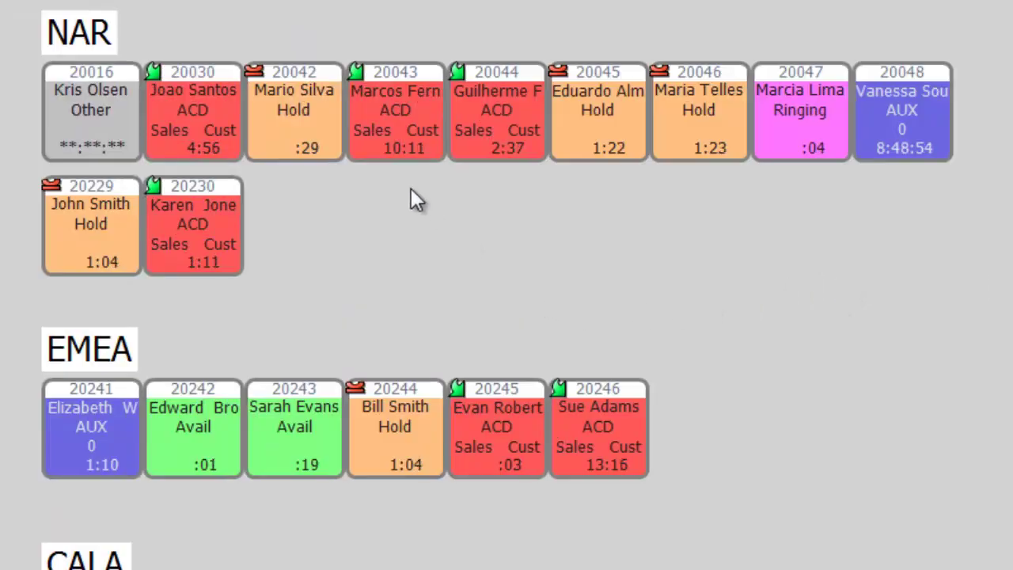
Step: Inspect agent tile 20043's details and its context menu
mouse_move(390, 124)
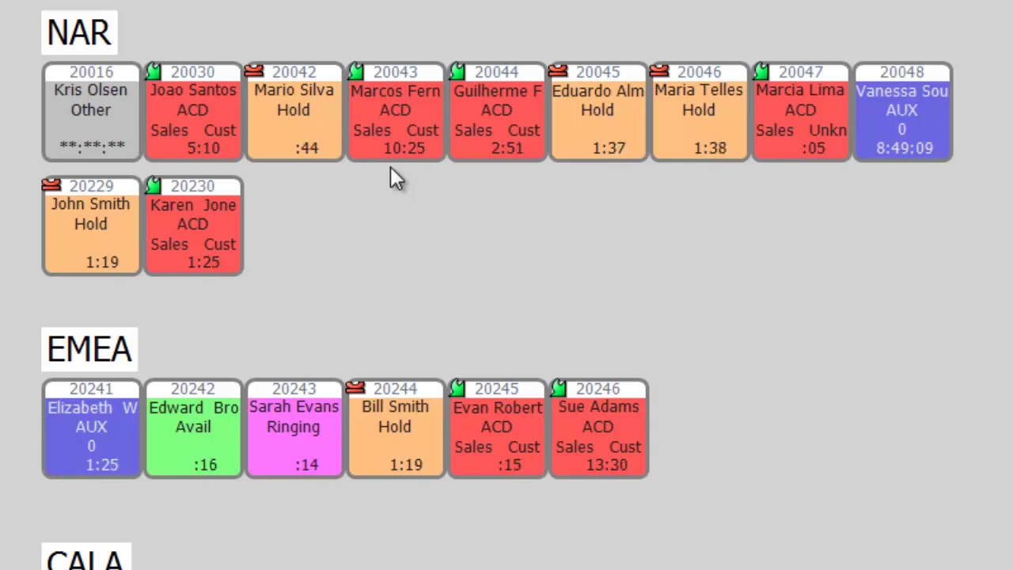
mouse_move(398, 162)
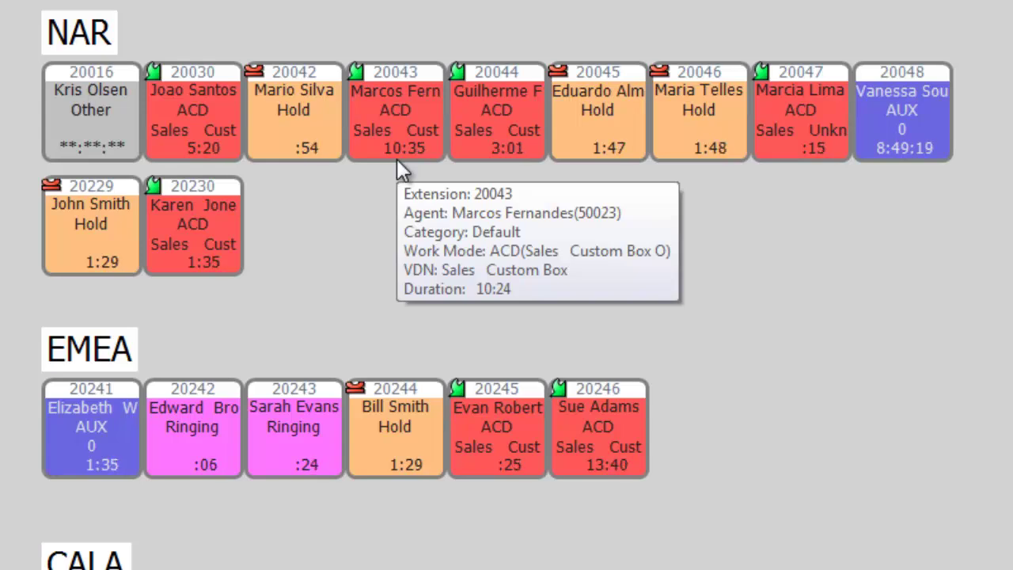
mouse_move(595, 162)
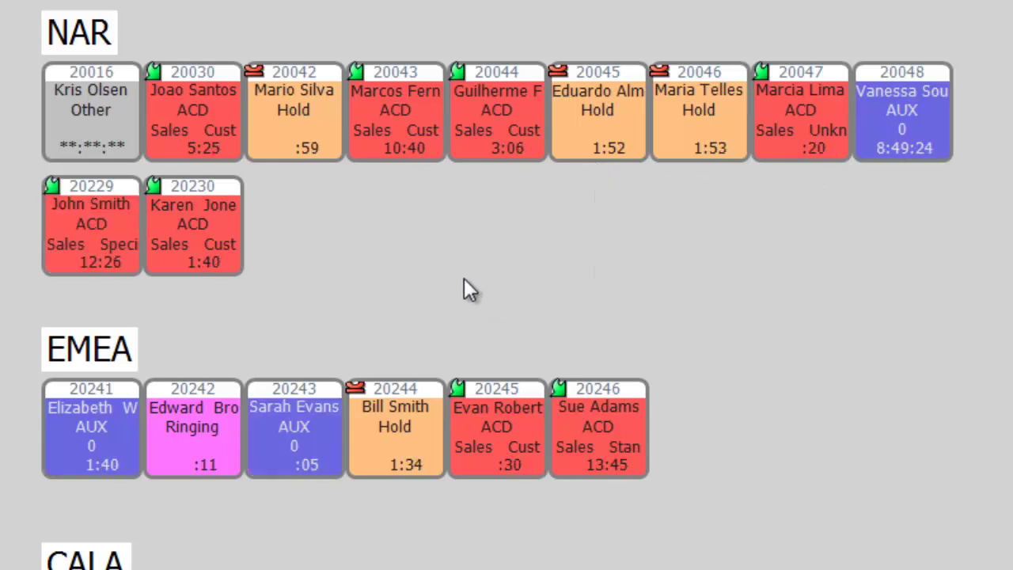
right_click(389, 134)
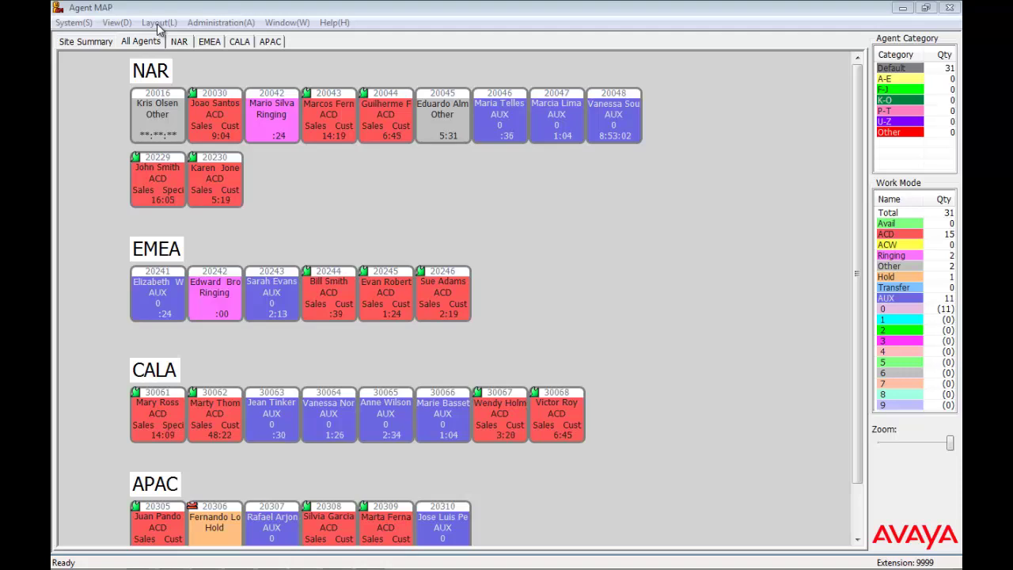
Step: Edit the layout and add three stacked blocks named 20247, 20248 and 20249
click(159, 24)
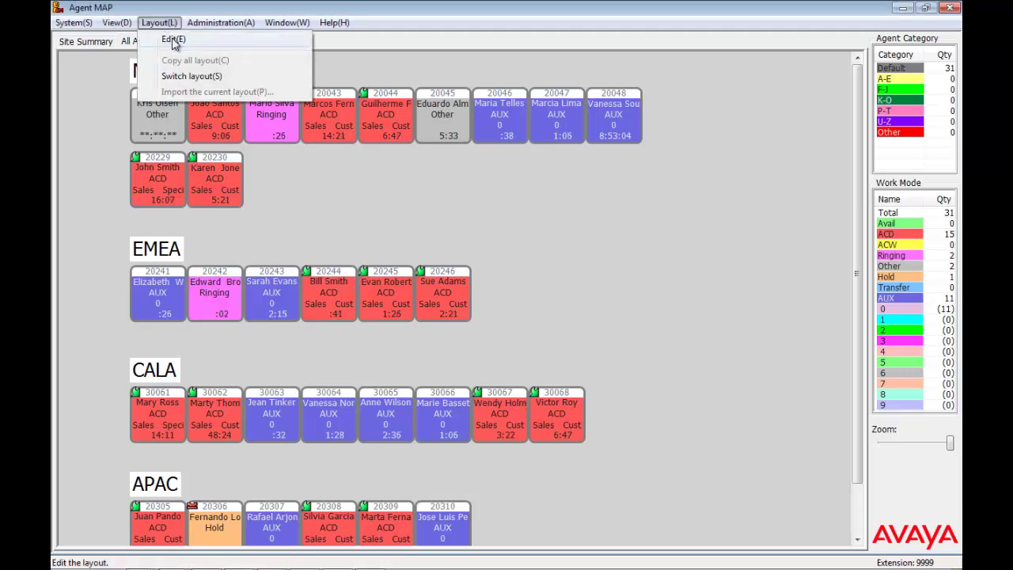
click(172, 38)
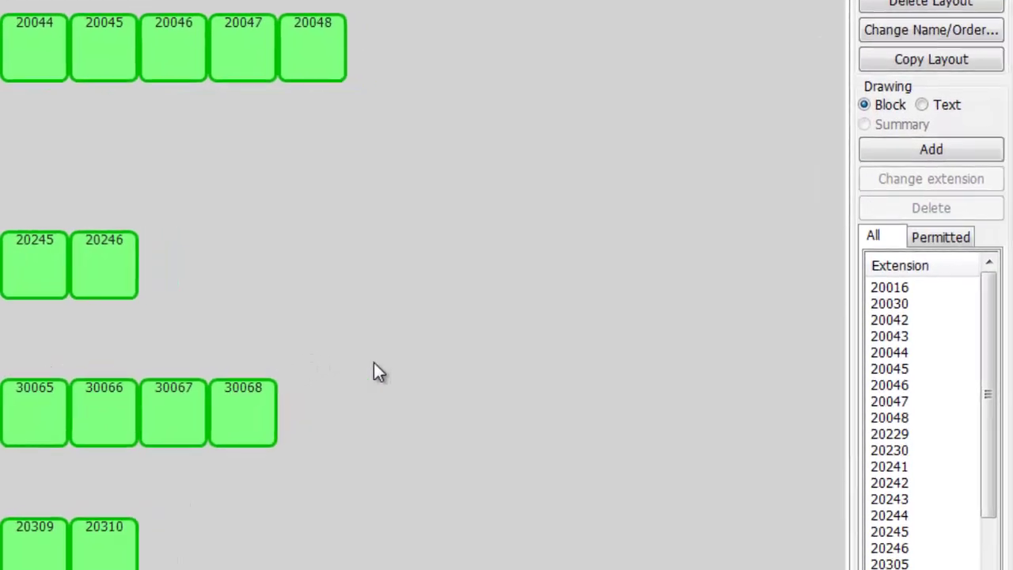
click(880, 153)
drag(482, 219, 587, 448)
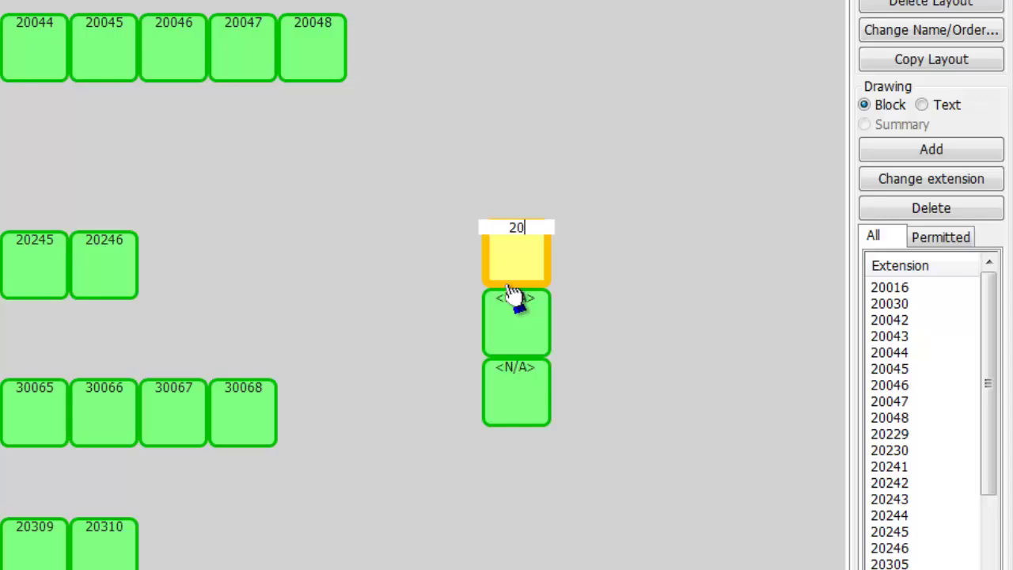
text(20247)
key(Return)
text(20248)
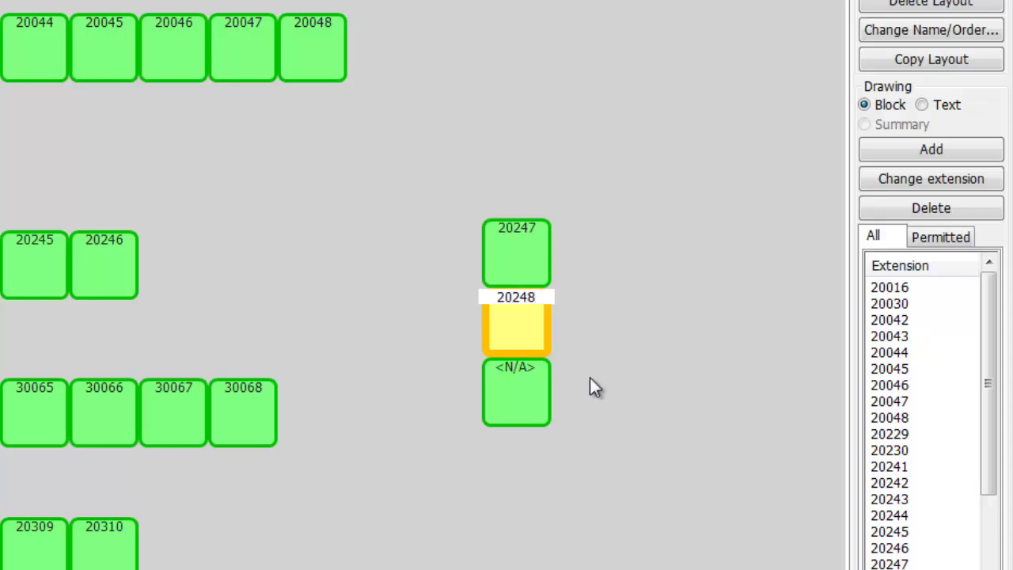
key(Return)
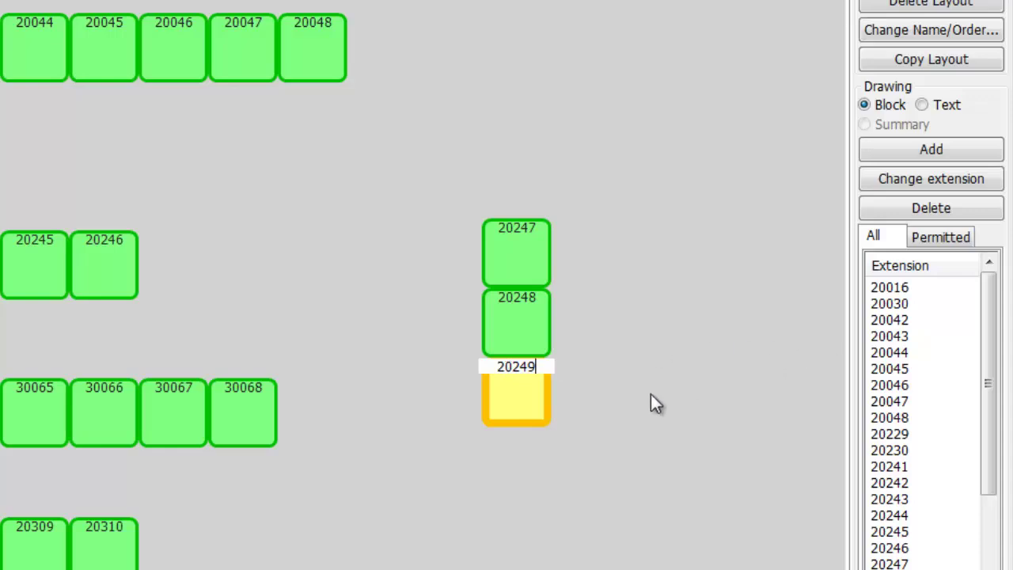
key(Return)
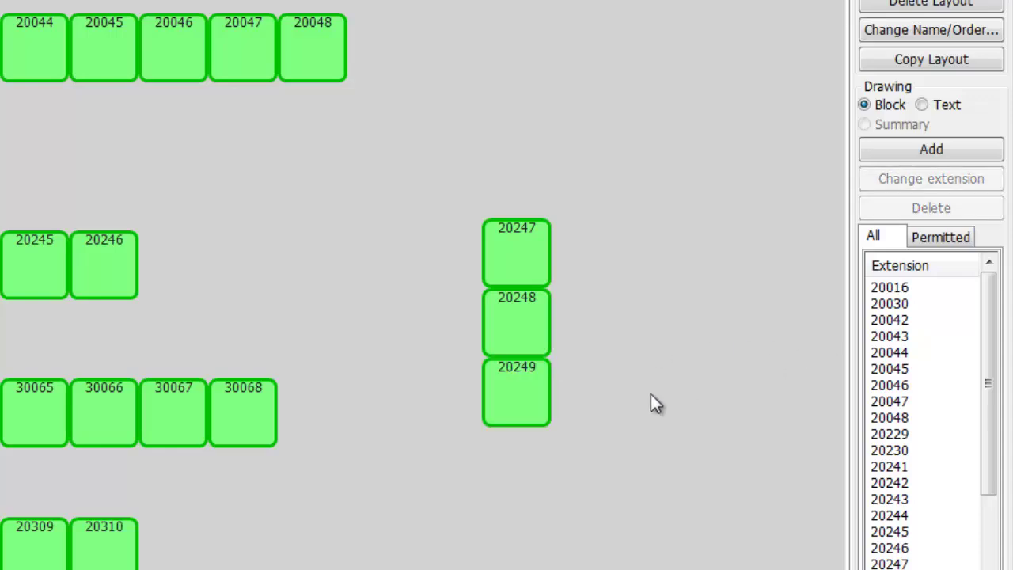
Step: Add a 'New Agents' text label above the new blocks
click(922, 104)
click(927, 150)
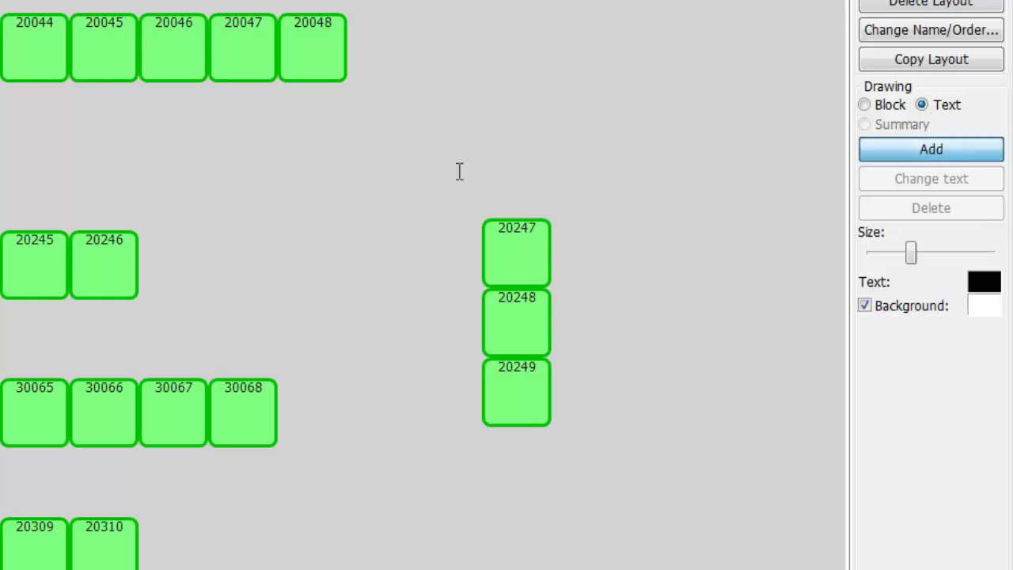
click(458, 172)
text(New A)
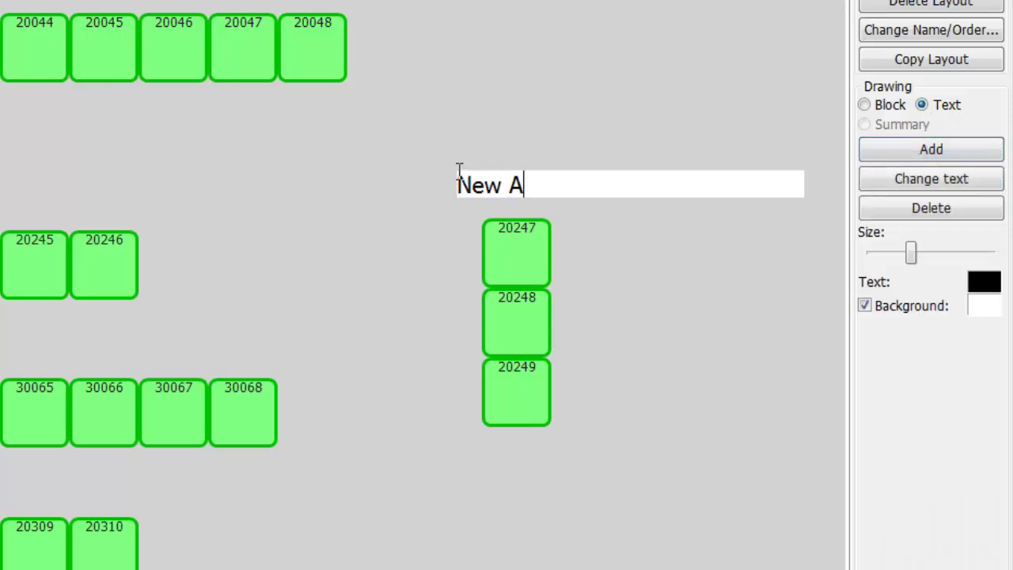
text(gents)
key(Return)
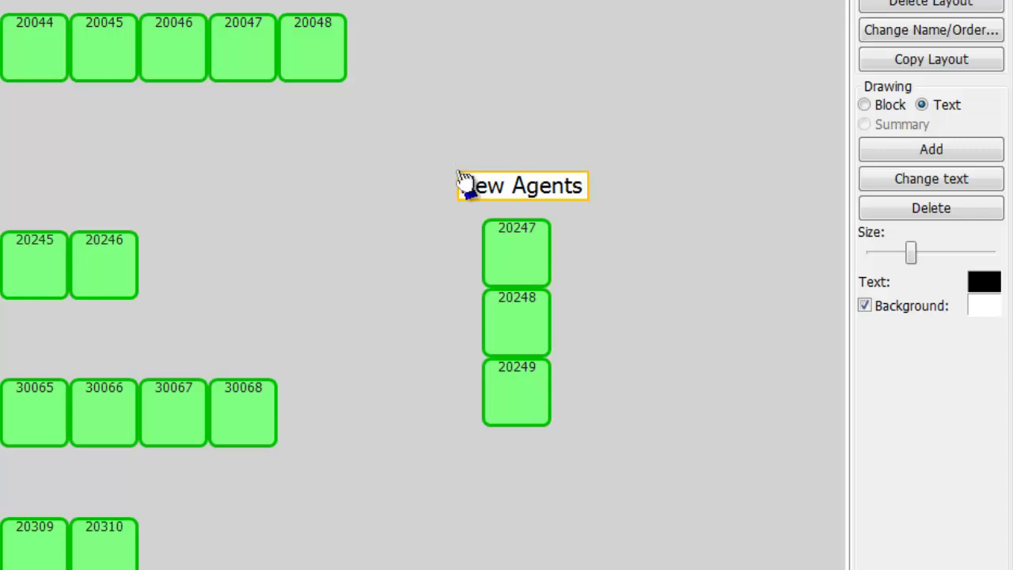
Step: Make the label yellow text on black background, save the layout and finish editing
click(985, 287)
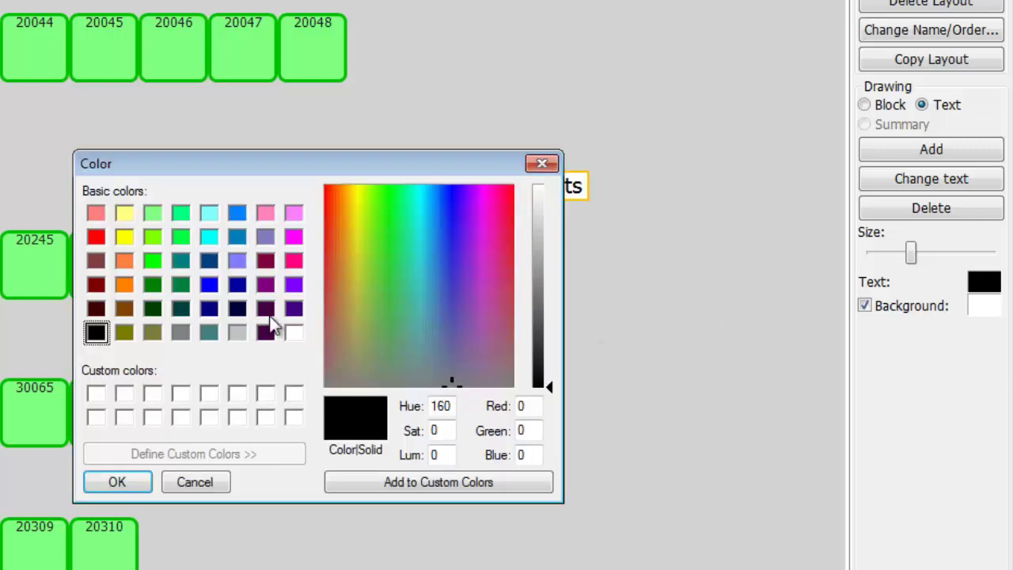
click(124, 236)
click(129, 484)
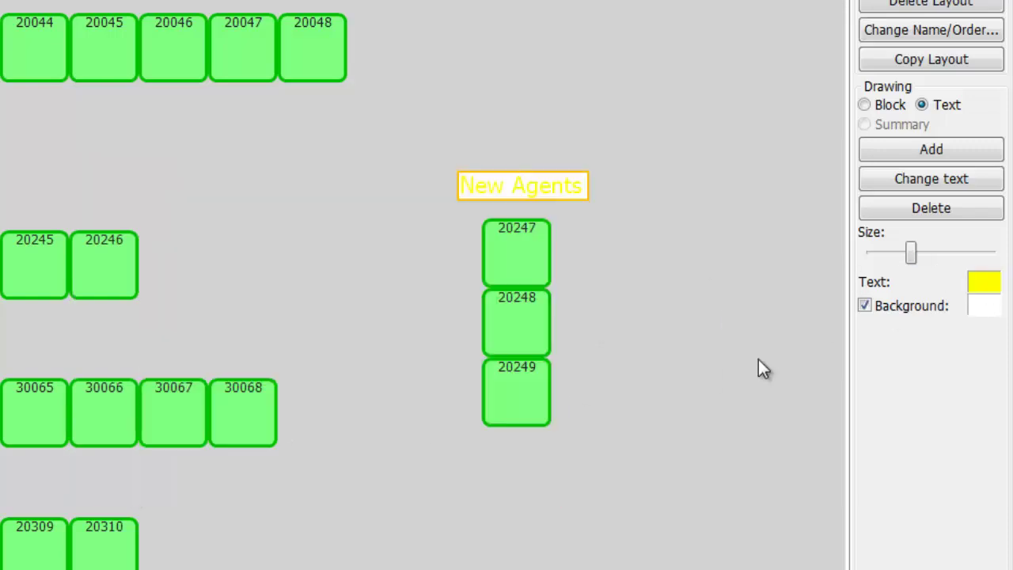
click(985, 307)
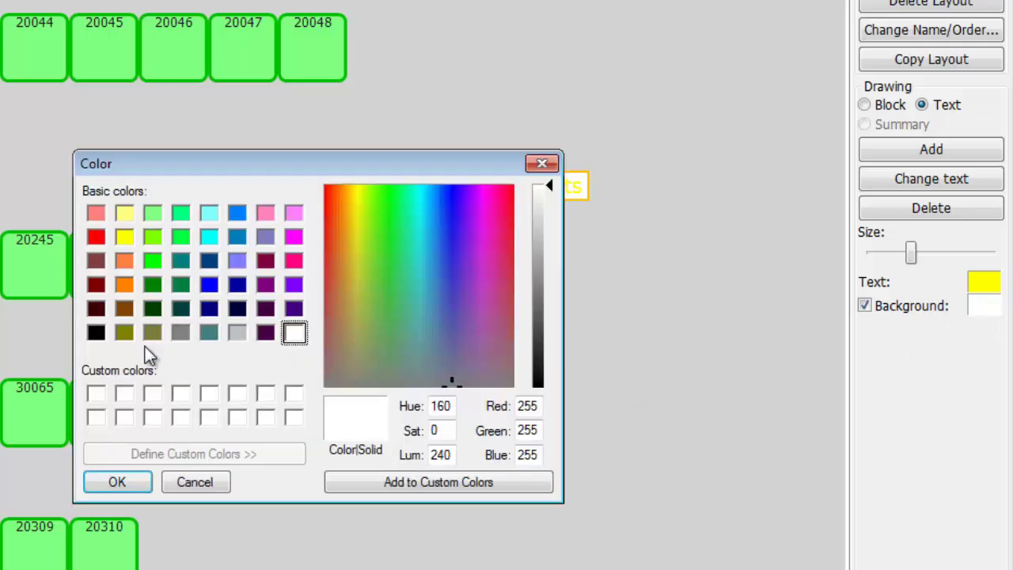
click(96, 333)
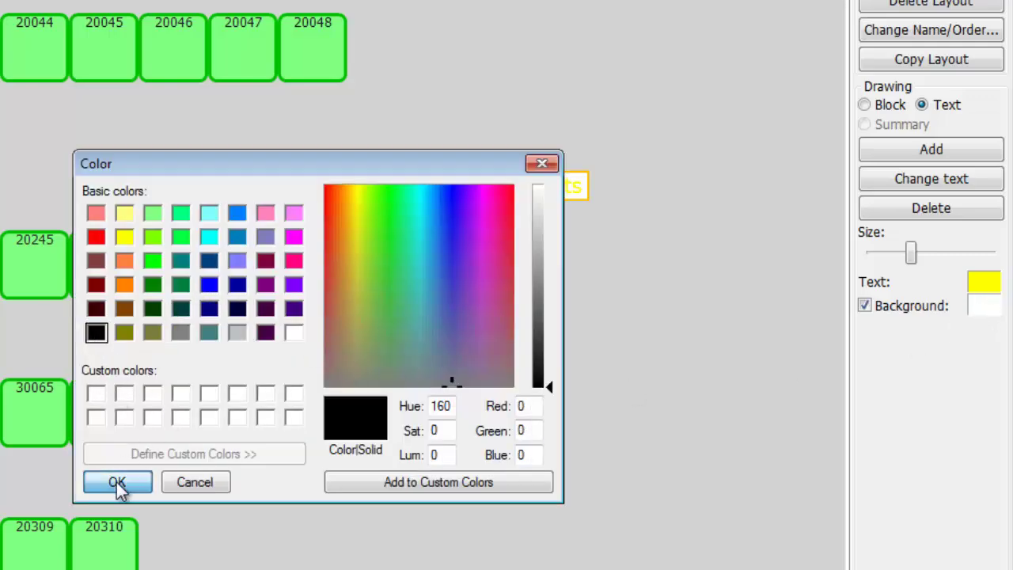
click(117, 484)
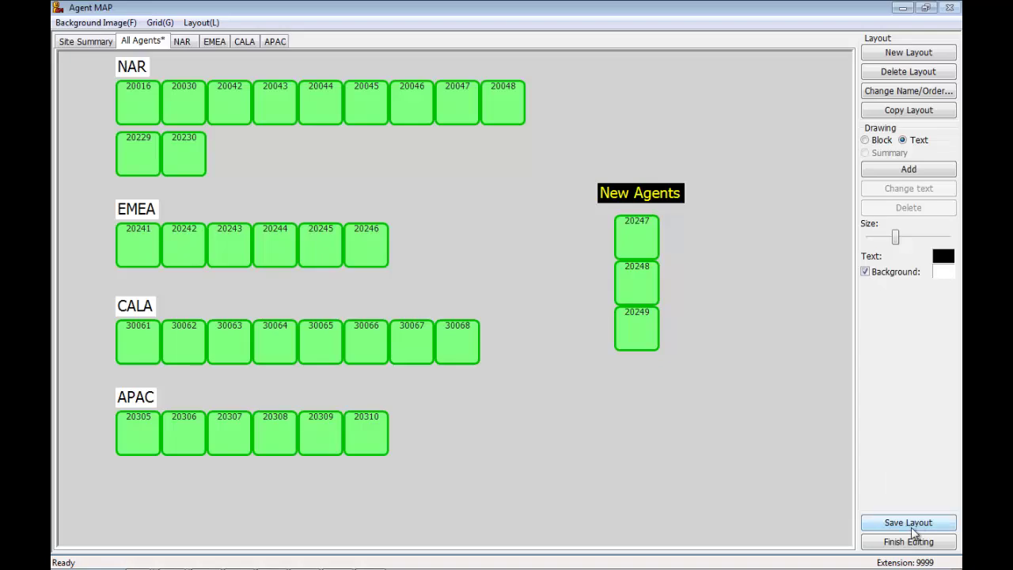
click(913, 529)
click(911, 543)
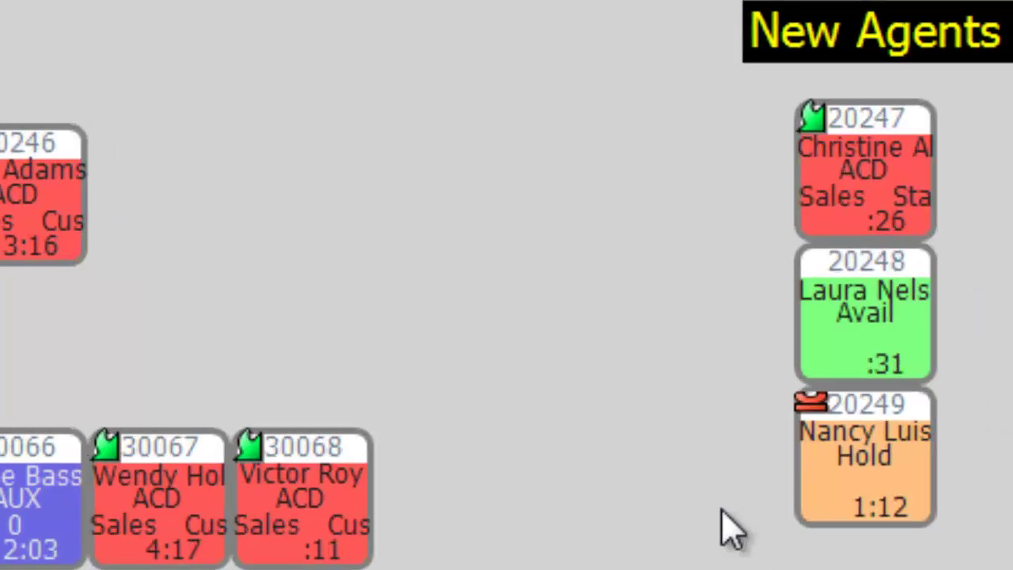
mouse_move(807, 432)
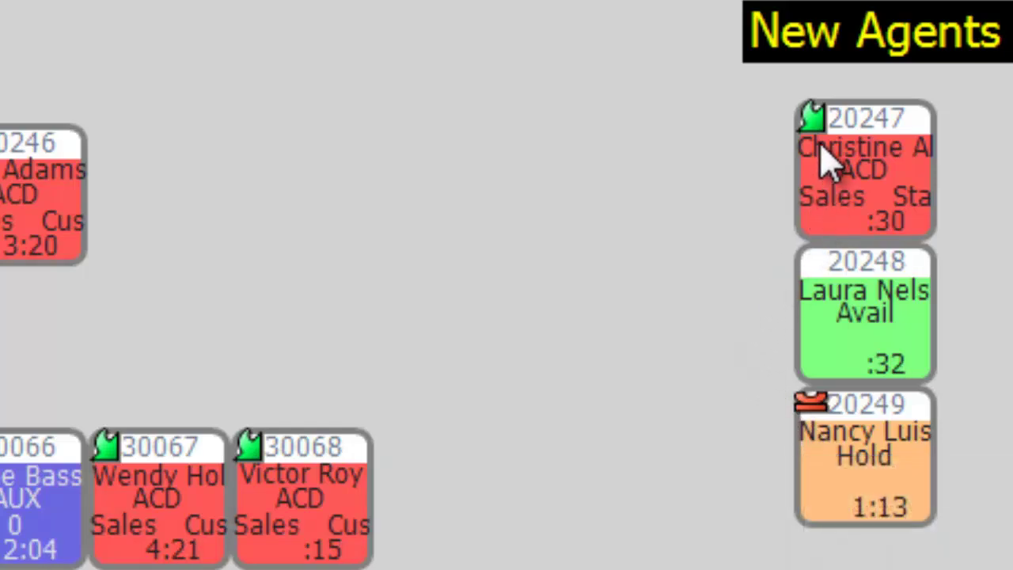
mouse_move(928, 387)
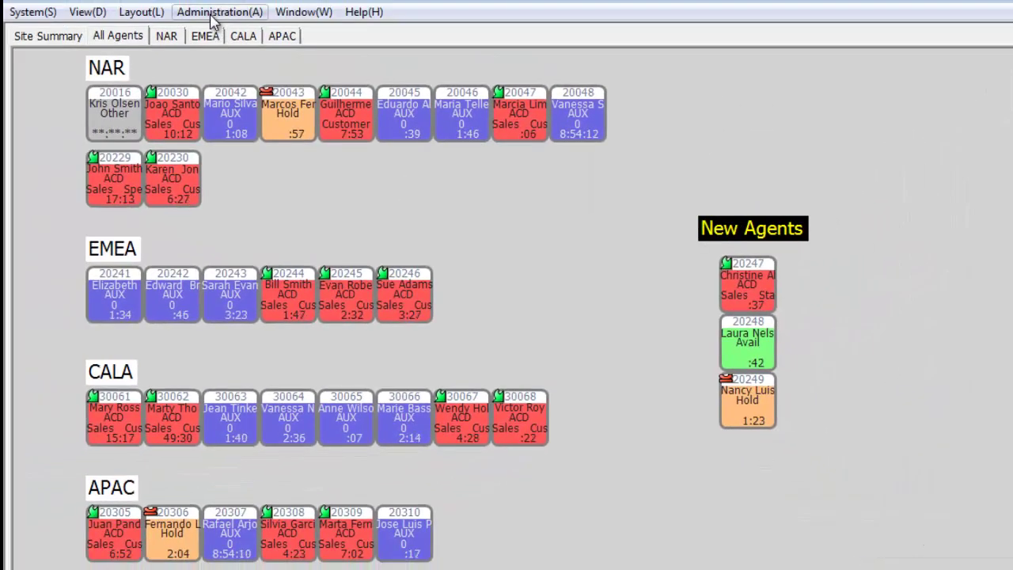
click(212, 15)
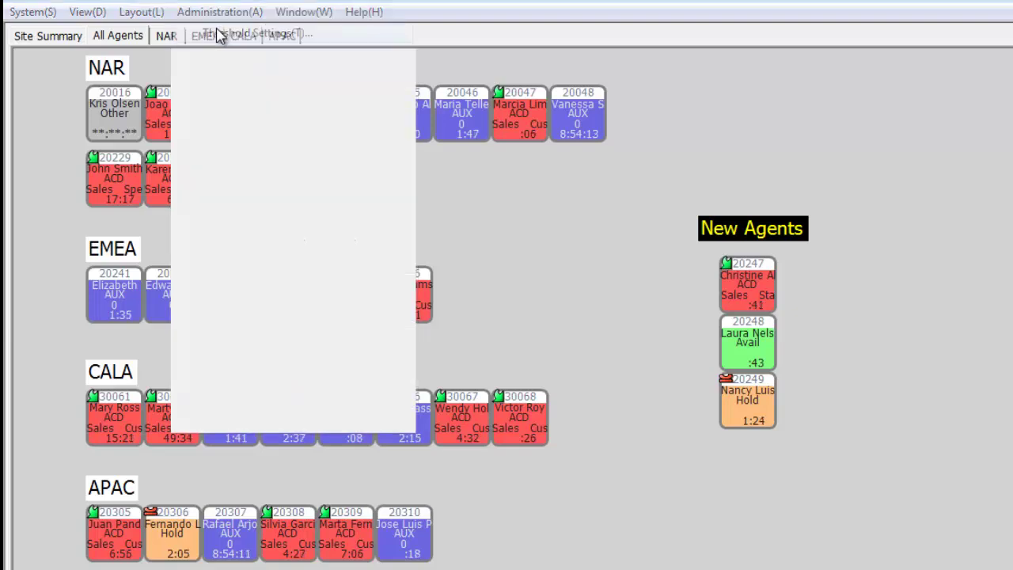
click(214, 34)
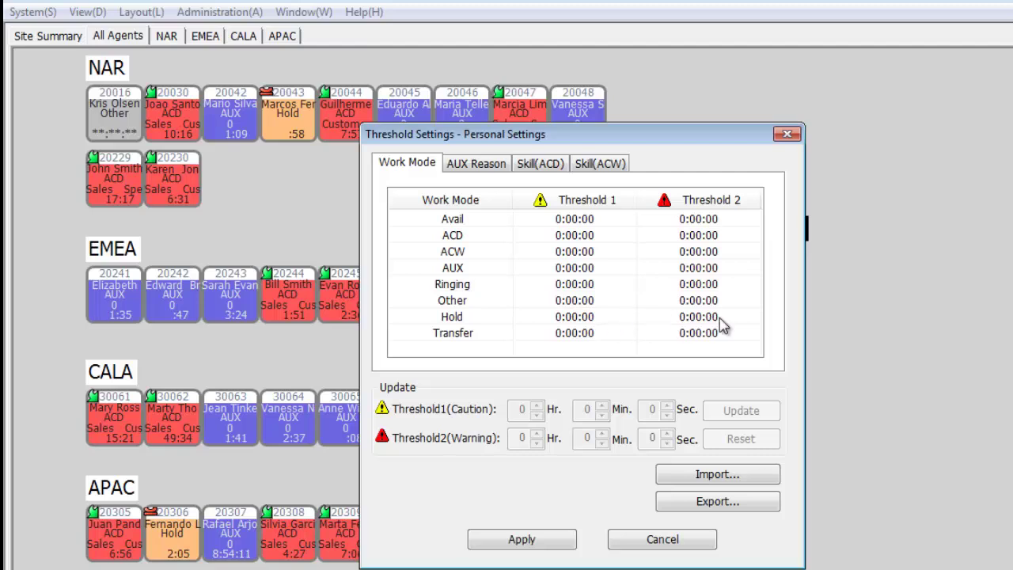
click(474, 165)
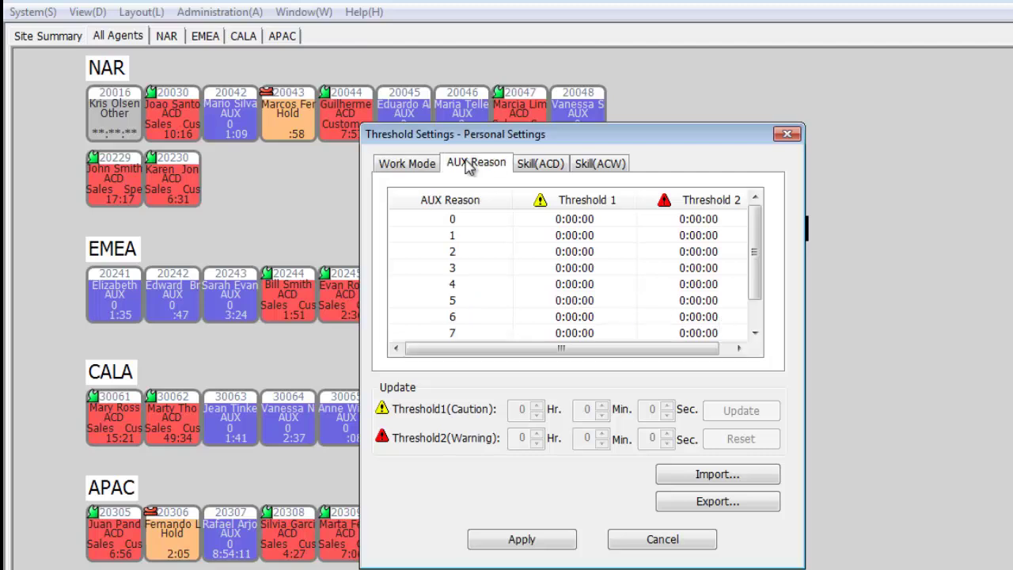
click(543, 165)
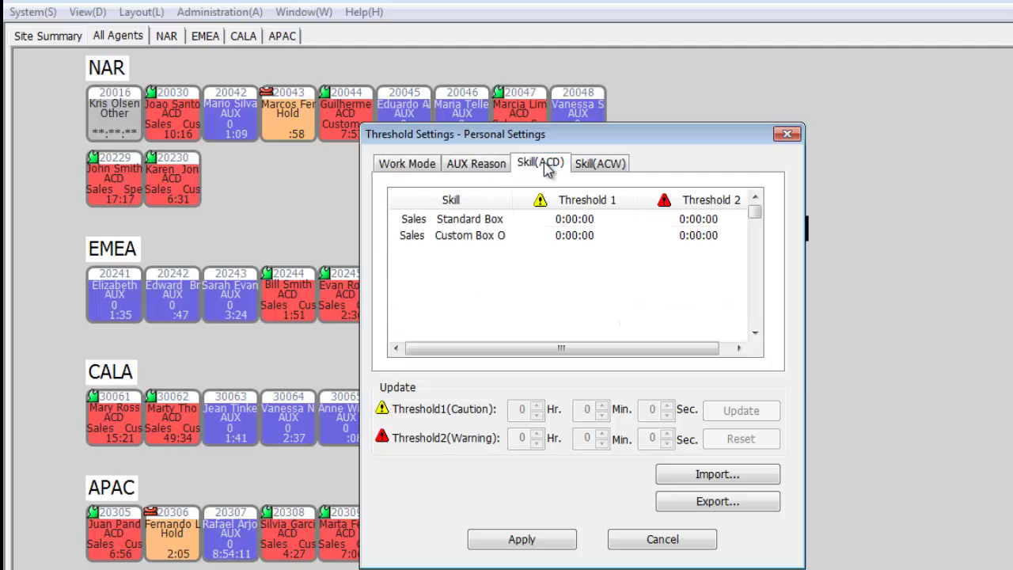
click(607, 166)
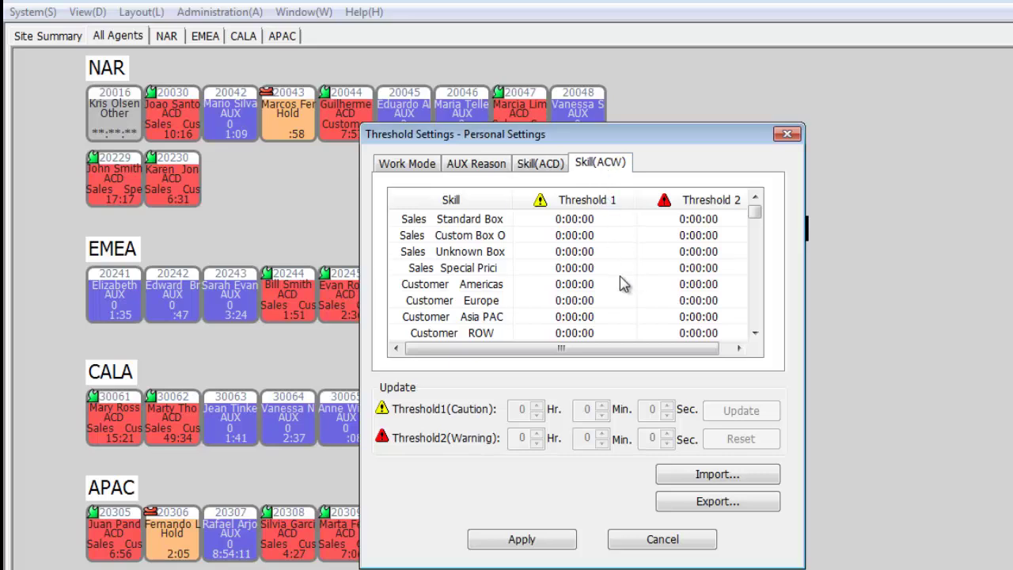
click(655, 545)
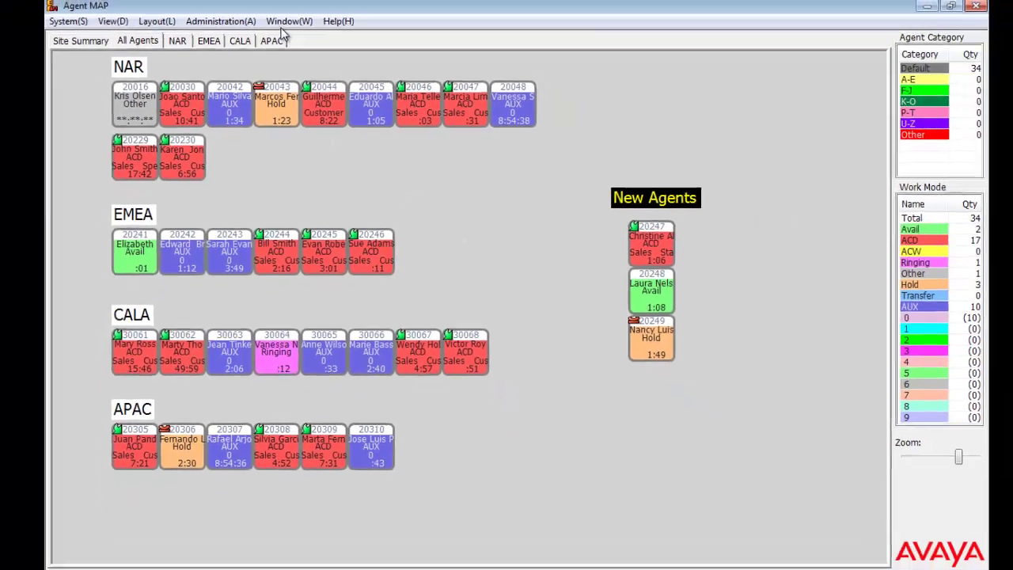
Step: Open the Active Skill View By Skill window, enlarged and centred on the map
click(287, 22)
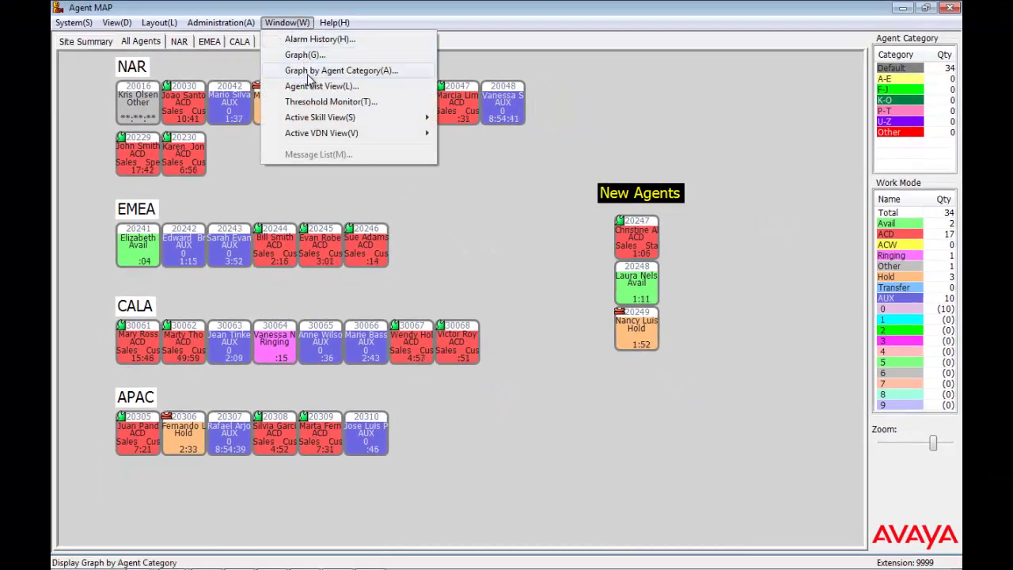
mouse_move(311, 121)
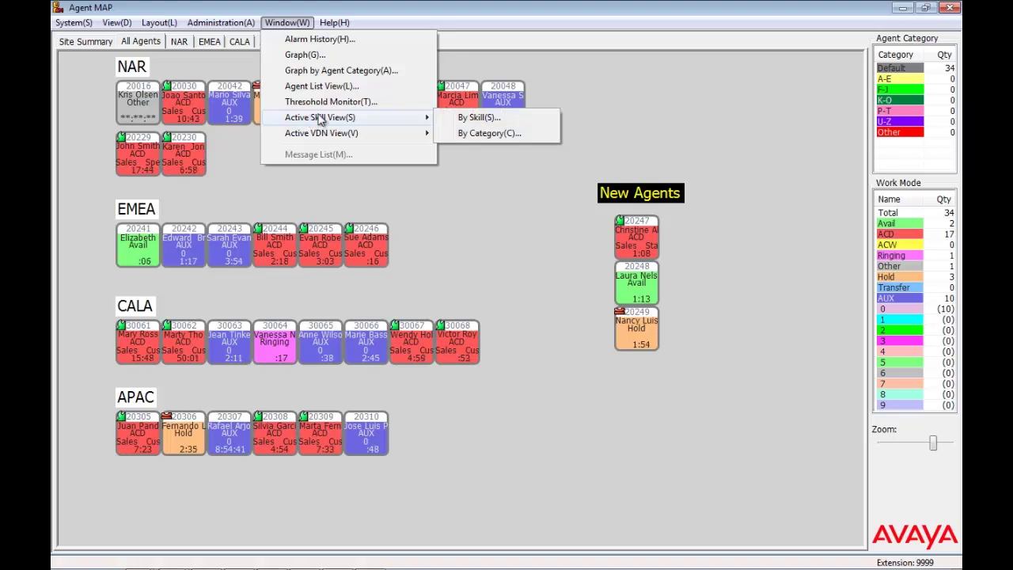
click(475, 119)
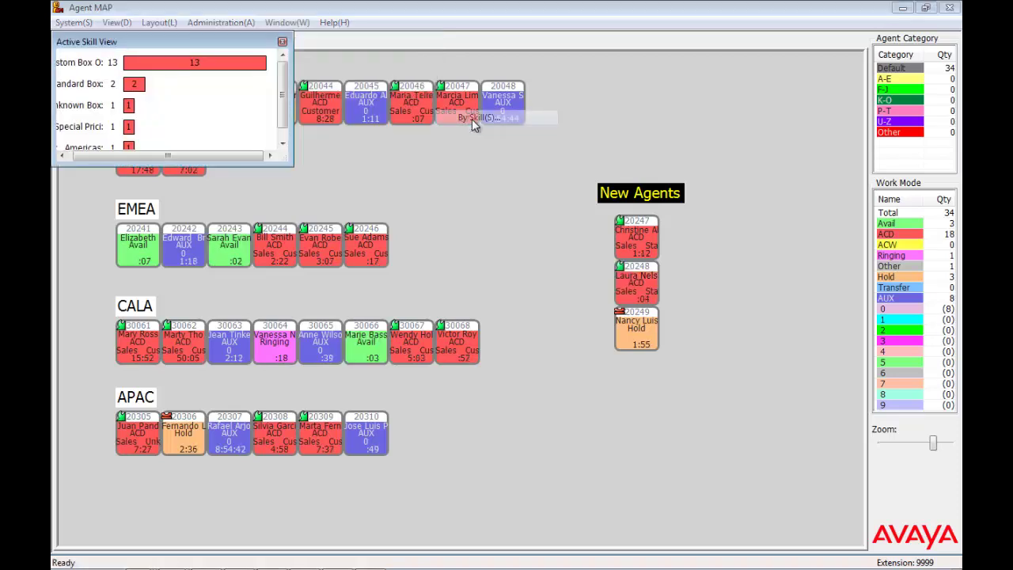
drag(285, 160, 364, 242)
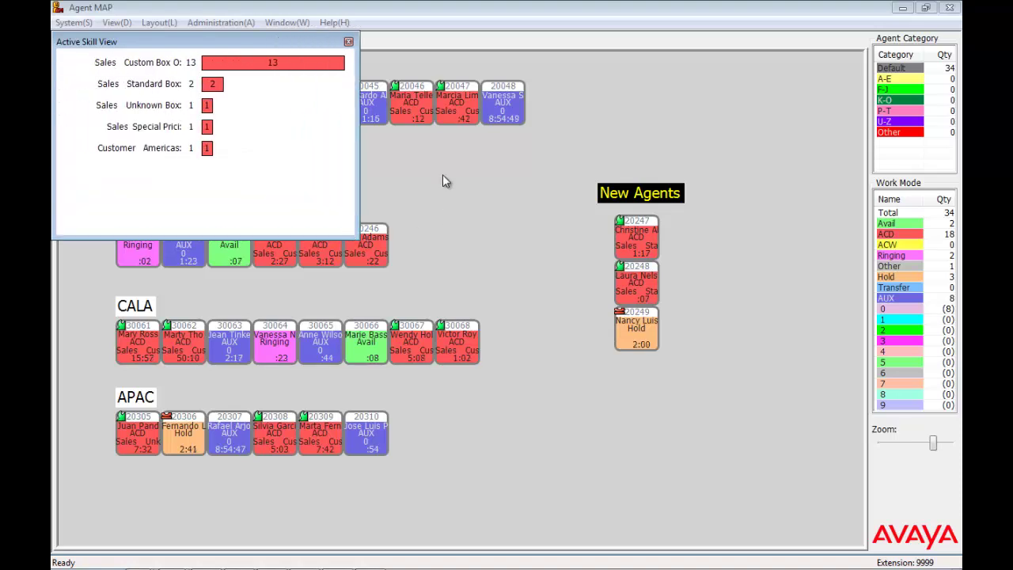
drag(290, 45, 415, 165)
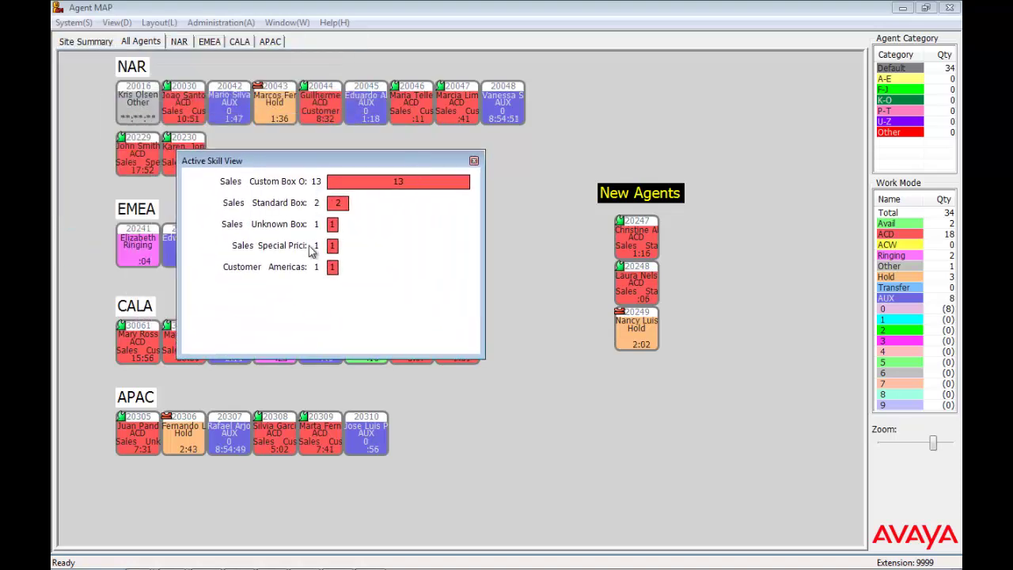
Step: Refresh the skill view for NAR agents, then return to the Site Summary map
click(179, 42)
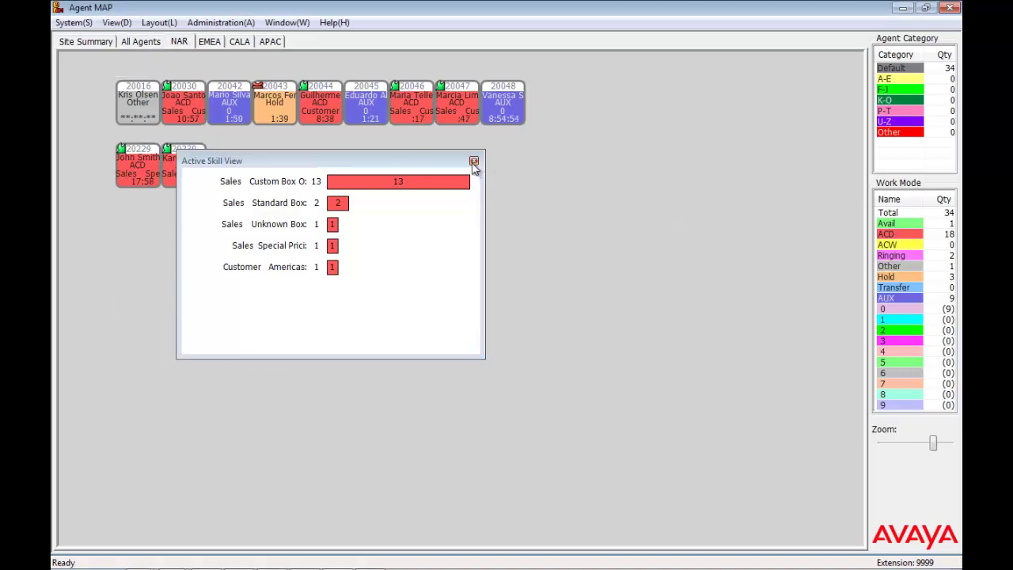
click(475, 161)
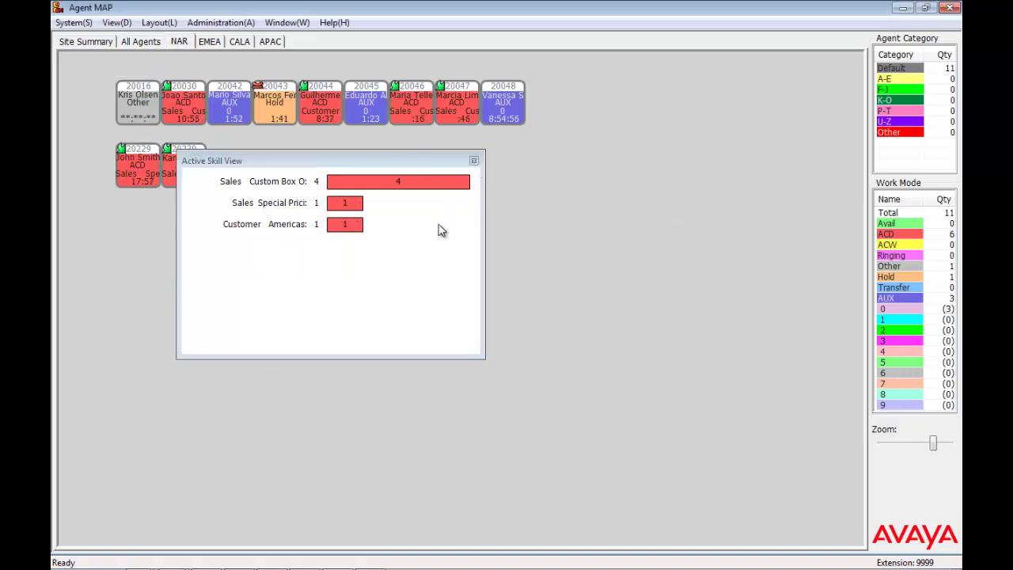
click(85, 41)
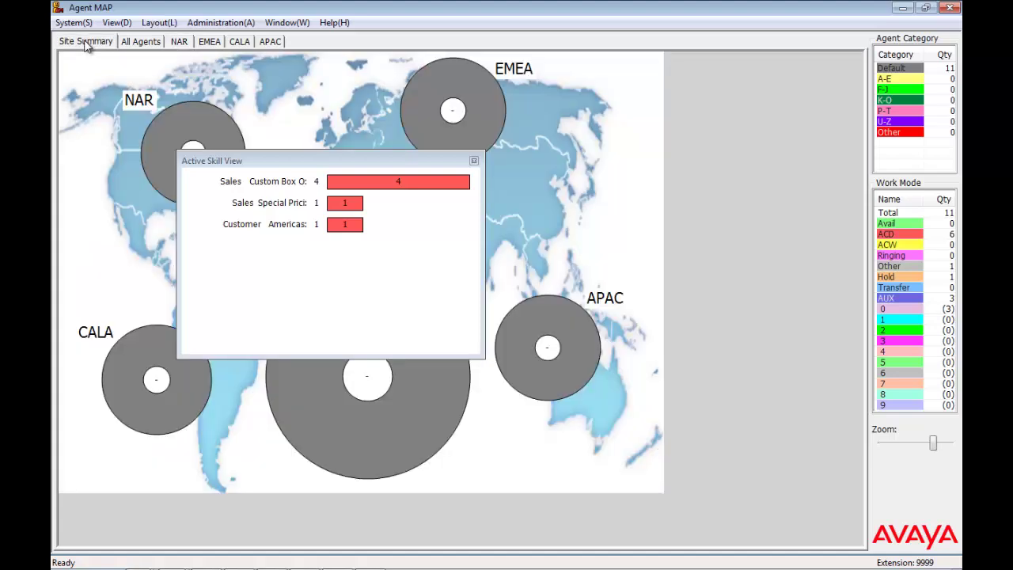